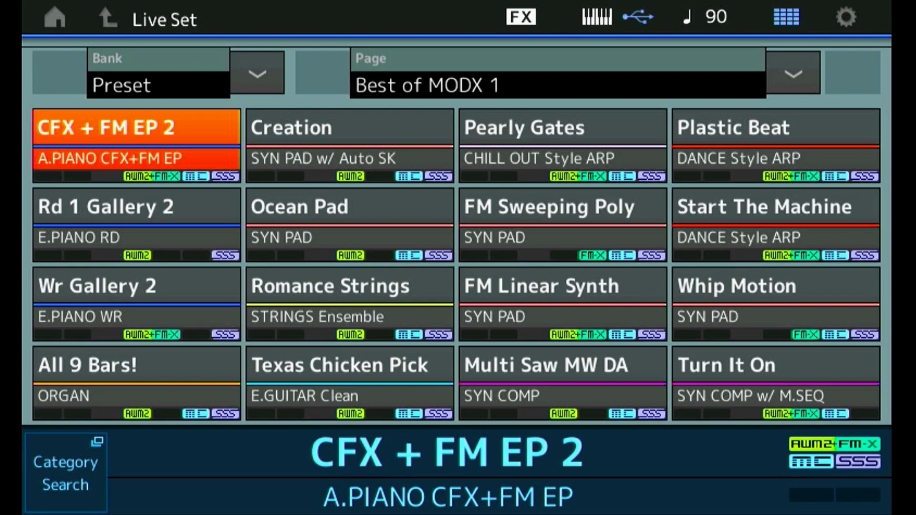
Step: Find the CFX & Pad 2 performance in the Piano category of the category search and load it
click(66, 473)
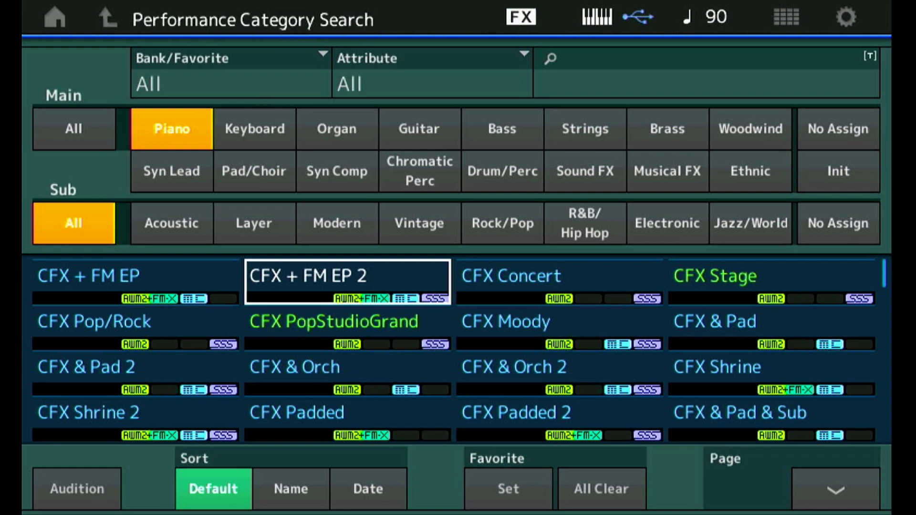
click(105, 364)
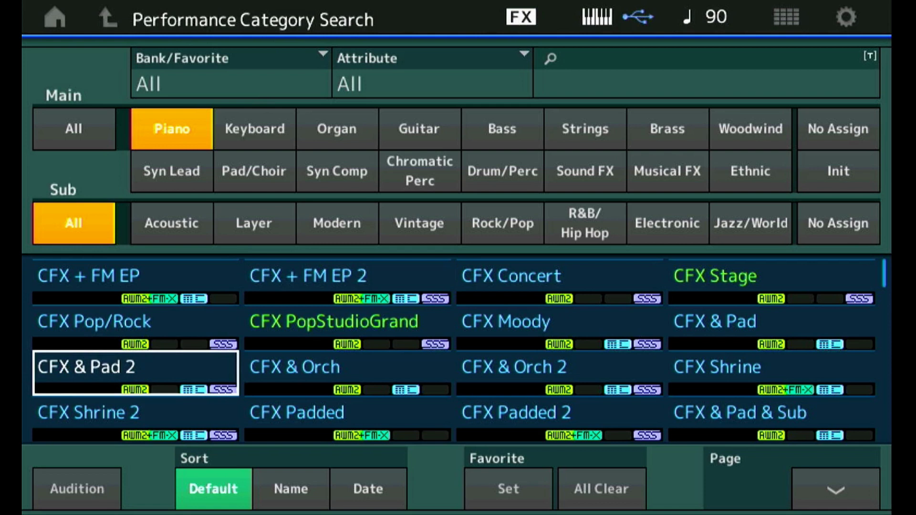
key(Return)
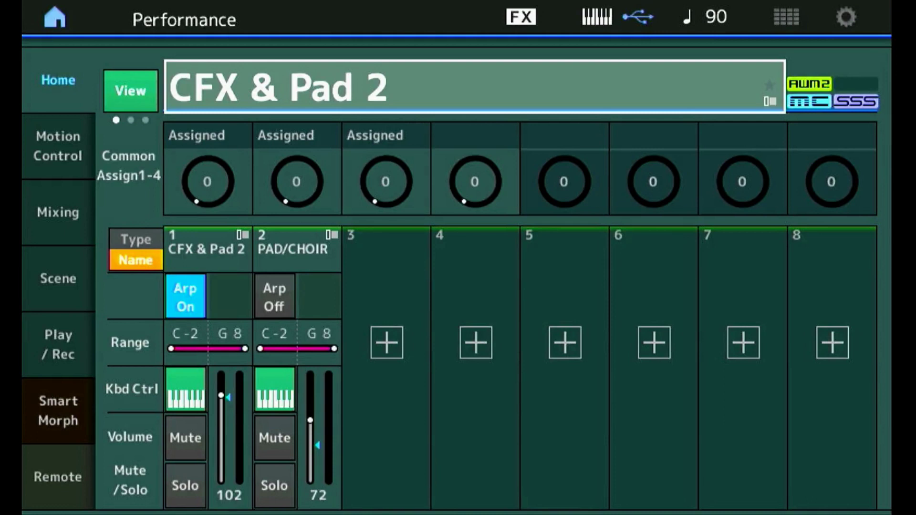
Step: Try out the first common assignable knob by turning it up to 106 and back down to 0
click(208, 181)
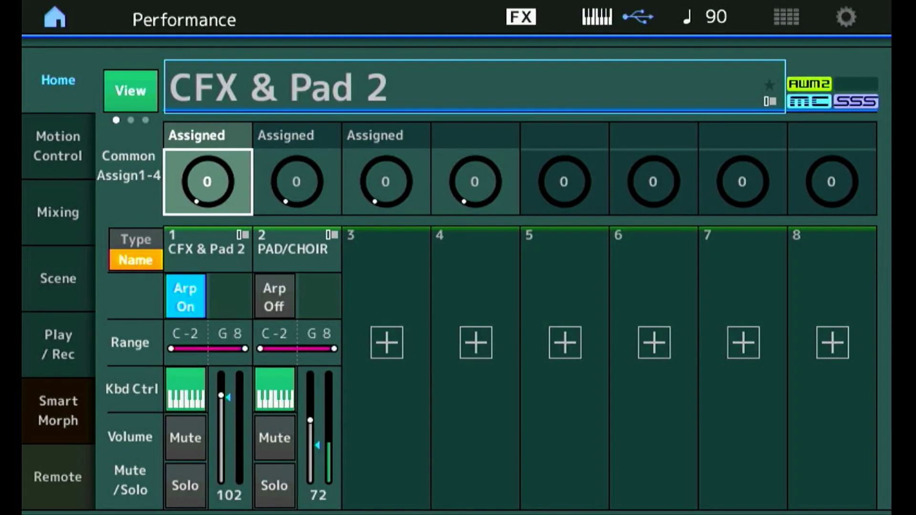
scroll(207, 181, up, 10)
scroll(207, 181, up, 15)
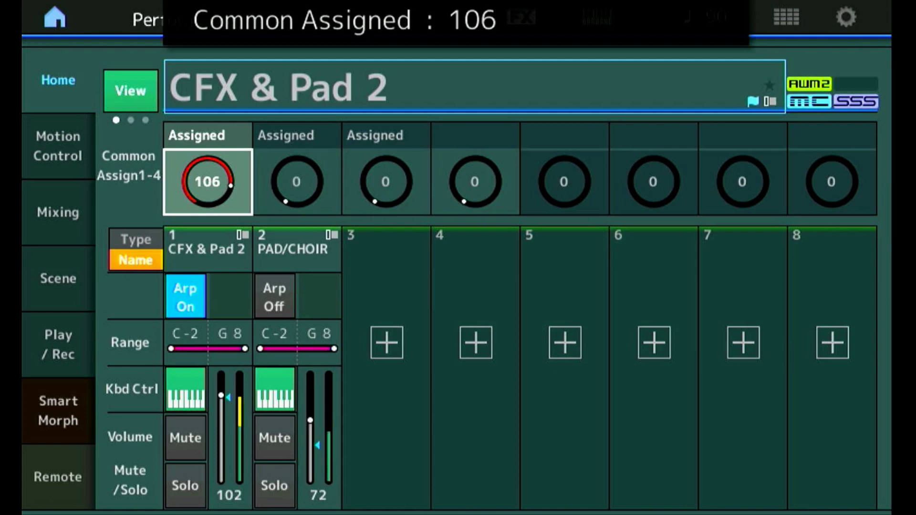
scroll(207, 182, down, 11)
scroll(207, 181, down, 14)
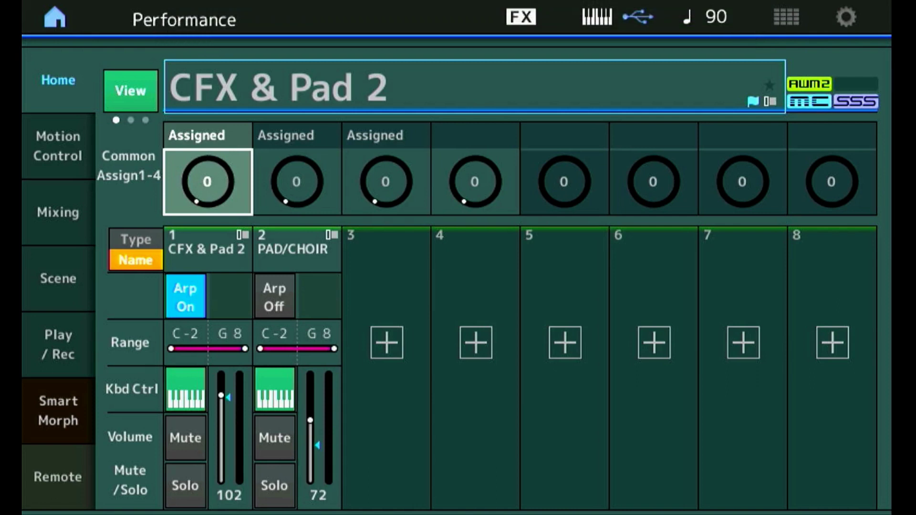
scroll(385, 182, up, 9)
Step: In the Motion Control Quick Edit page, select Part 1 and lower its Cutoff to -33
click(58, 146)
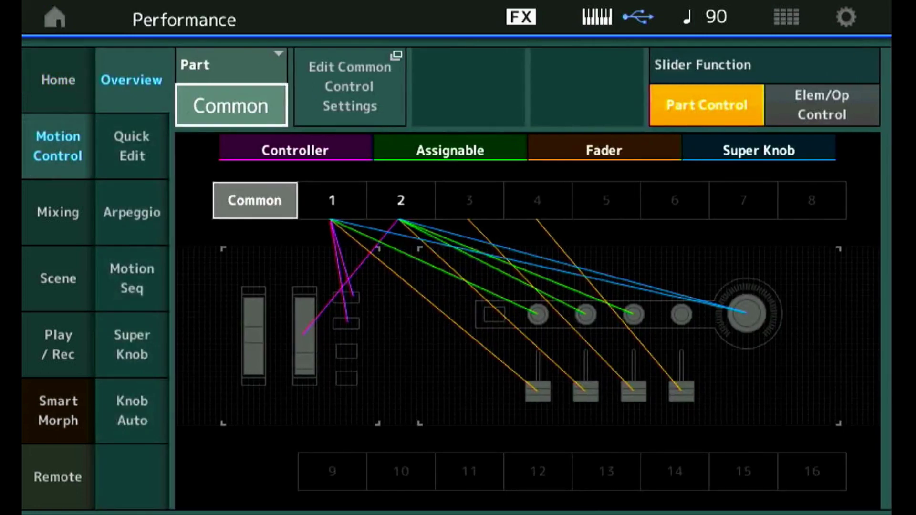
click(131, 146)
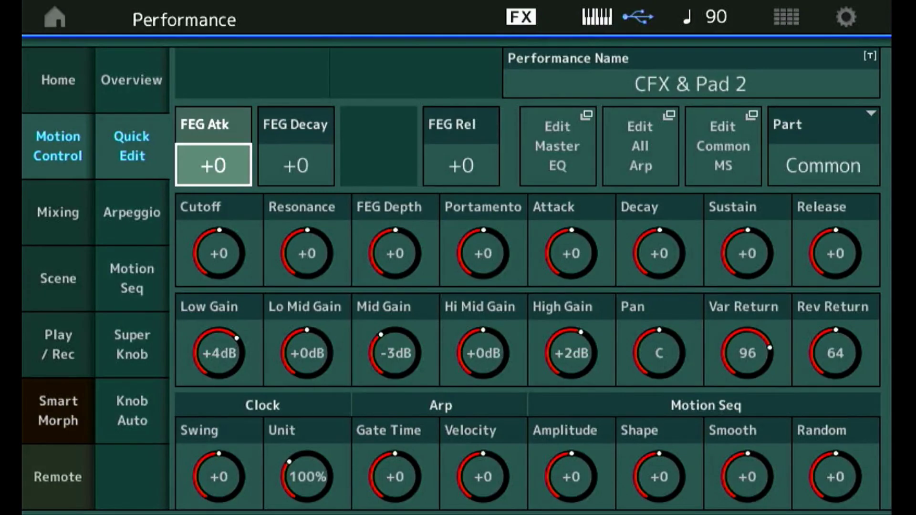
click(823, 165)
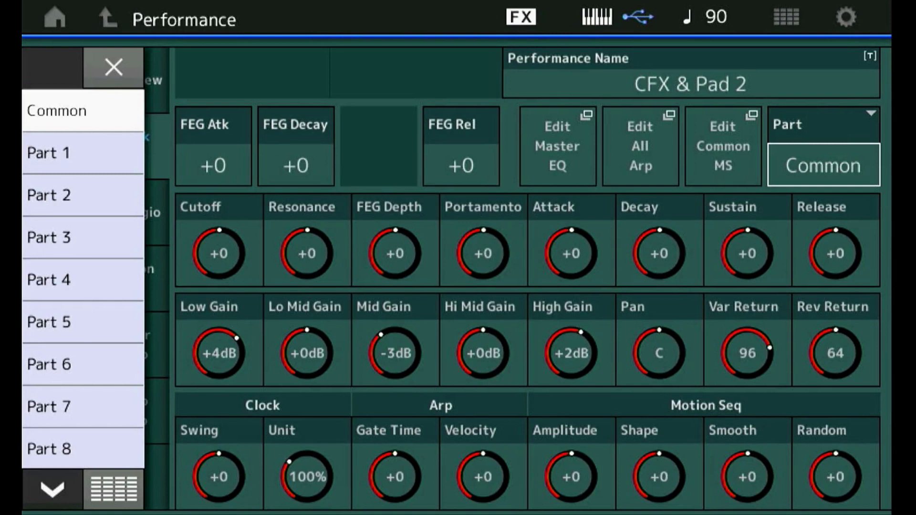
click(76, 163)
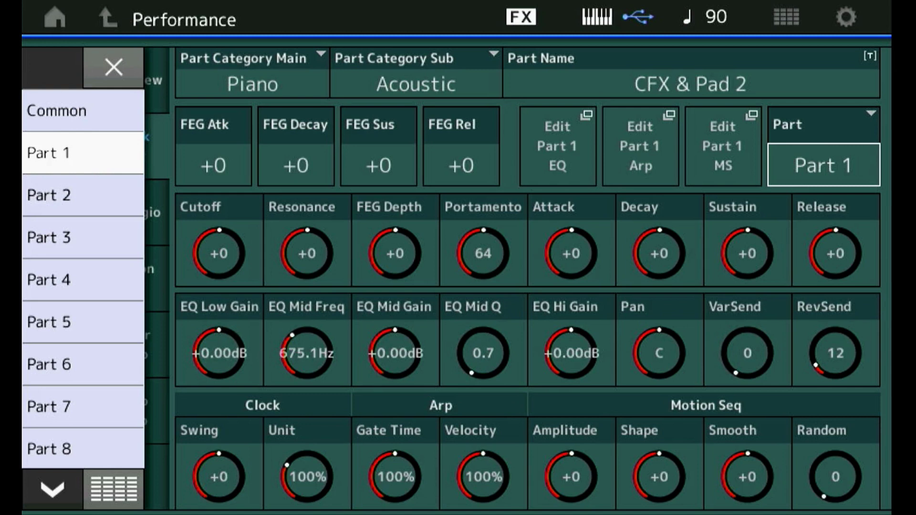
click(219, 254)
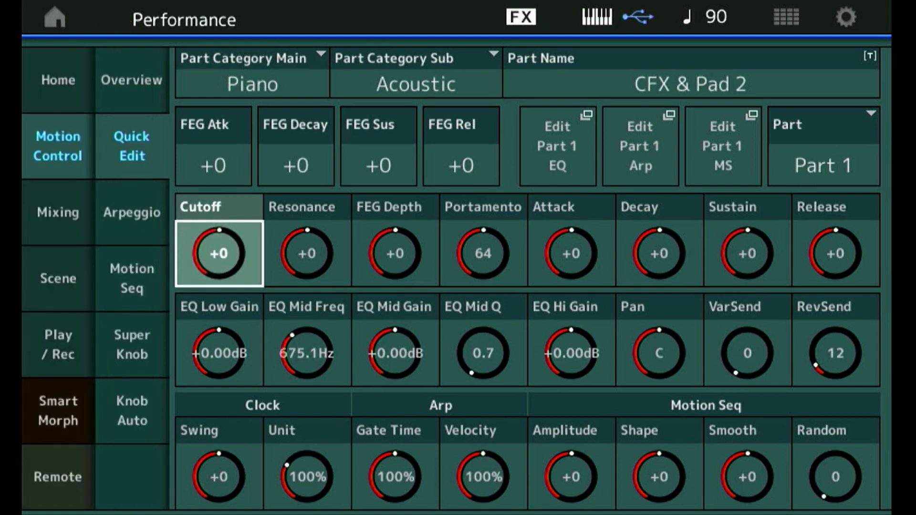
scroll(219, 254, down, 20)
scroll(219, 253, down, 6)
scroll(219, 253, up, 2)
scroll(219, 253, down, 3)
Step: Set the reverb send of Part 1 to 98 and its Pan to L18
click(836, 354)
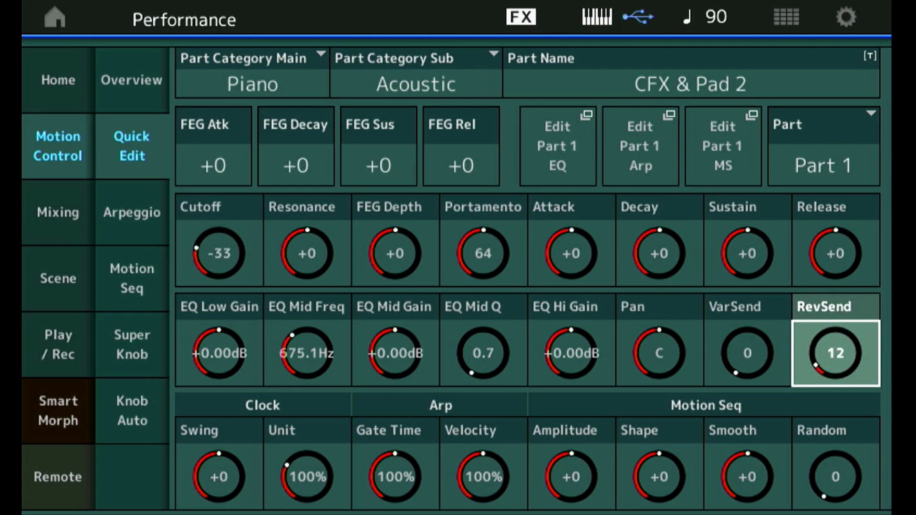
scroll(836, 353, up, 20)
scroll(836, 353, up, 20)
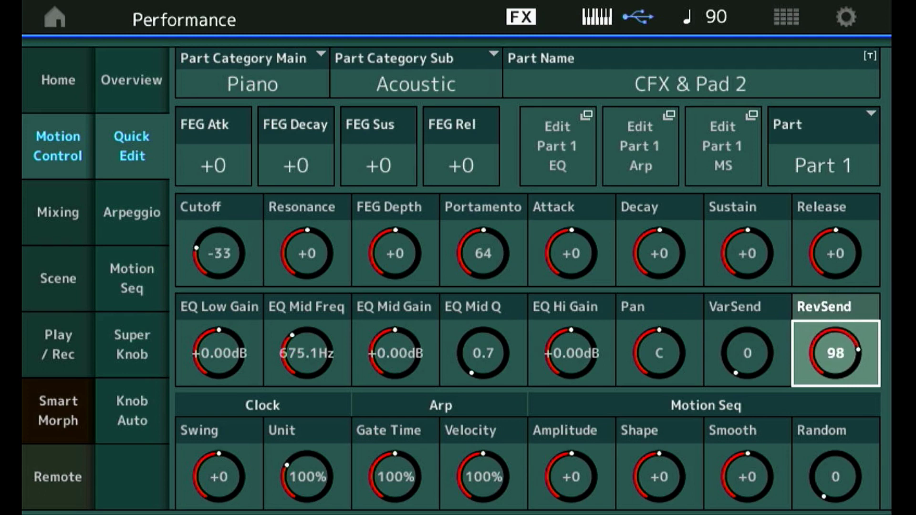
click(659, 352)
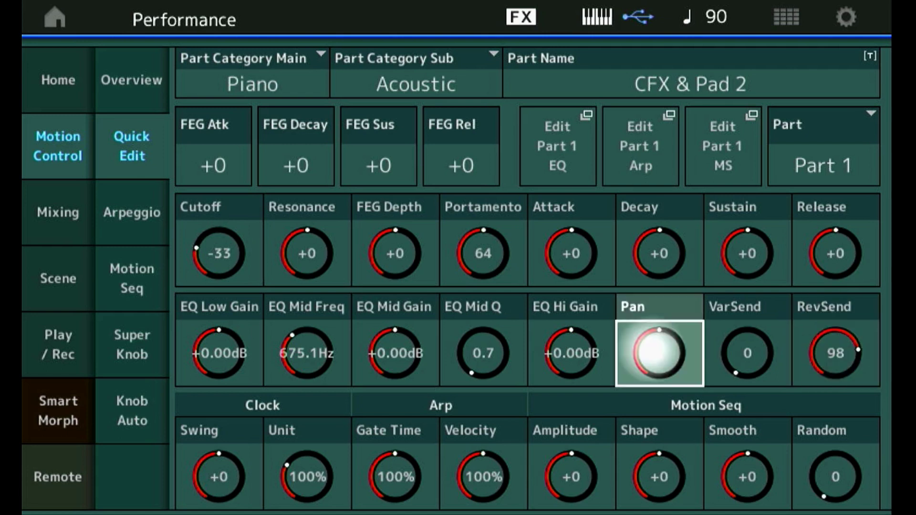
scroll(659, 353, down, 12)
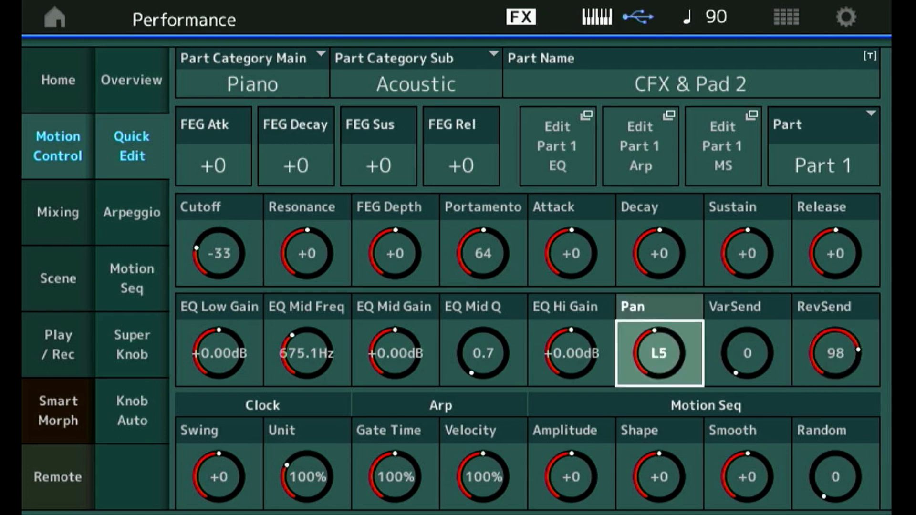
scroll(659, 353, down, 6)
Step: Switch Quick Edit to Part 2 and raise its Cutoff to +34
click(838, 139)
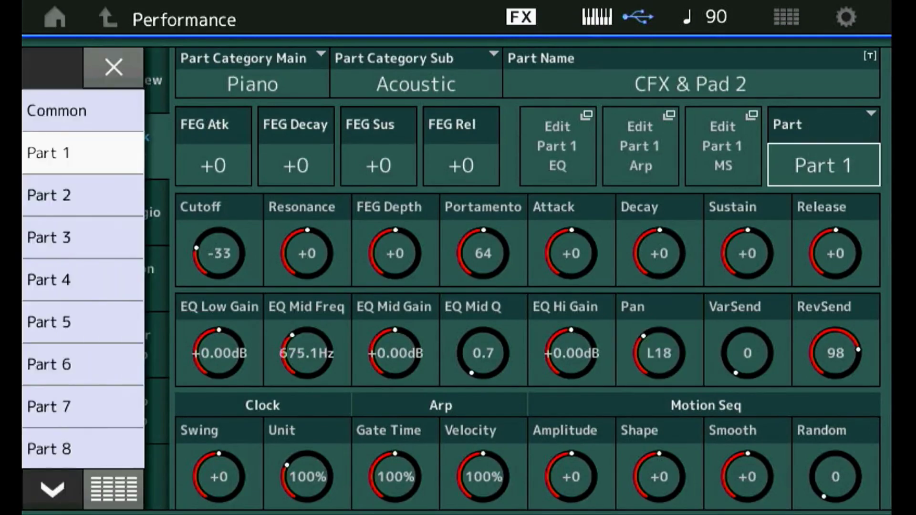
click(78, 184)
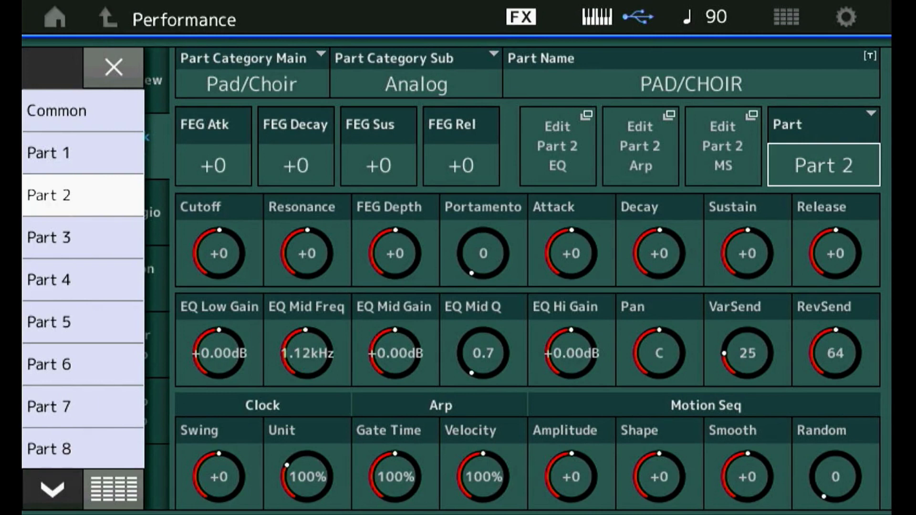
click(219, 253)
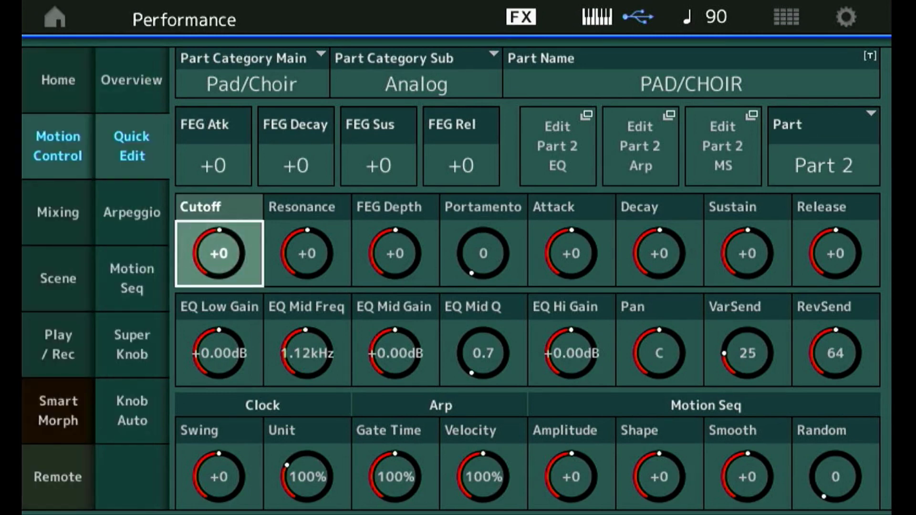
scroll(219, 253, up, 4)
scroll(220, 253, up, 20)
scroll(219, 253, up, 2)
scroll(219, 253, down, 4)
scroll(219, 253, up, 3)
Step: Lower the Resonance of Part 2 to -42 and raise its Cutoff to +48
click(307, 253)
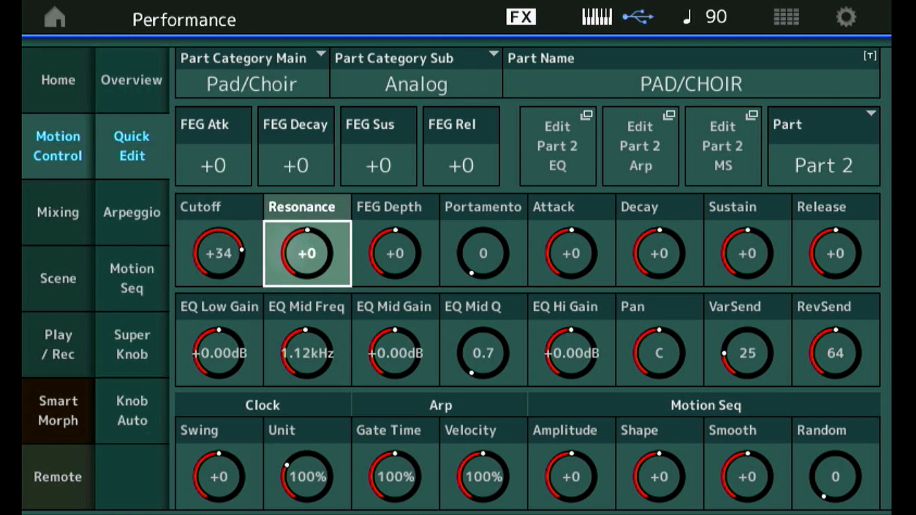
scroll(307, 253, down, 20)
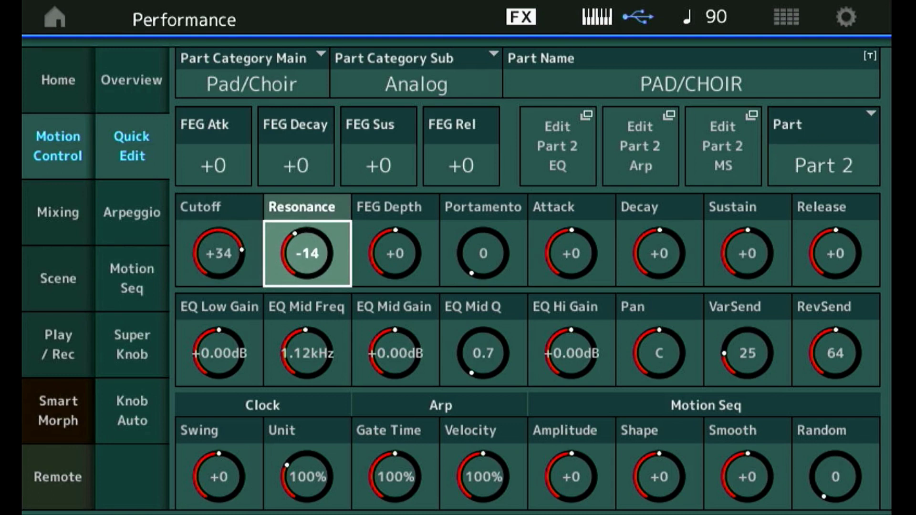
scroll(307, 253, down, 12)
scroll(307, 253, down, 3)
click(219, 253)
scroll(219, 253, up, 9)
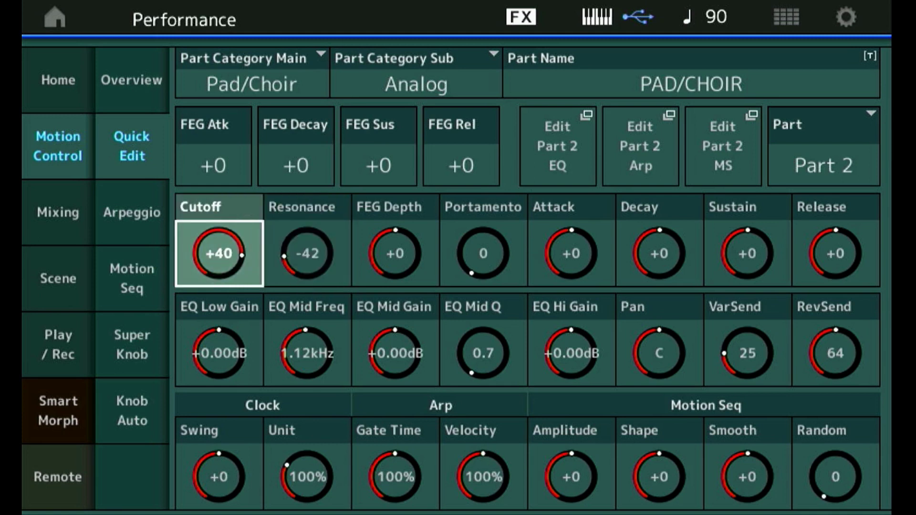
scroll(218, 253, up, 3)
scroll(219, 253, up, 2)
Step: Set the Attack of Part 2 to +7 and its Release to +6
click(571, 253)
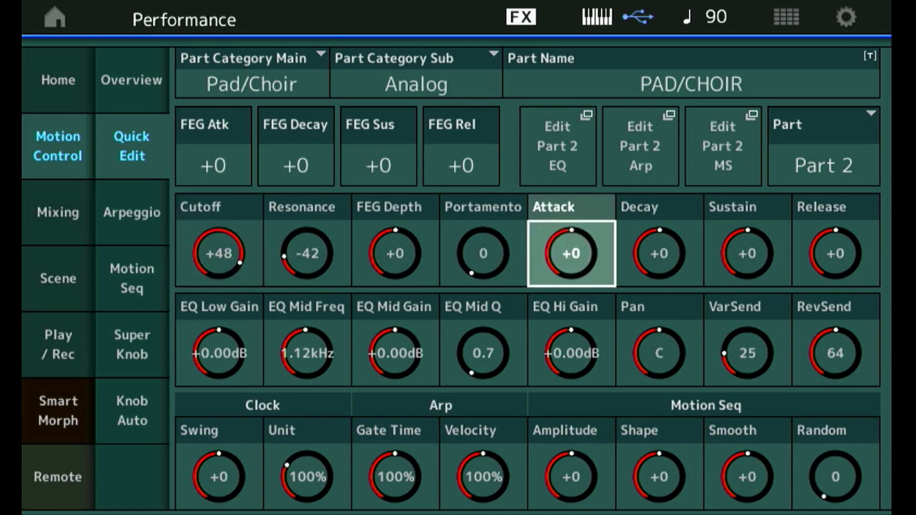
scroll(571, 253, up, 5)
scroll(571, 253, up, 2)
click(836, 253)
scroll(835, 253, up, 3)
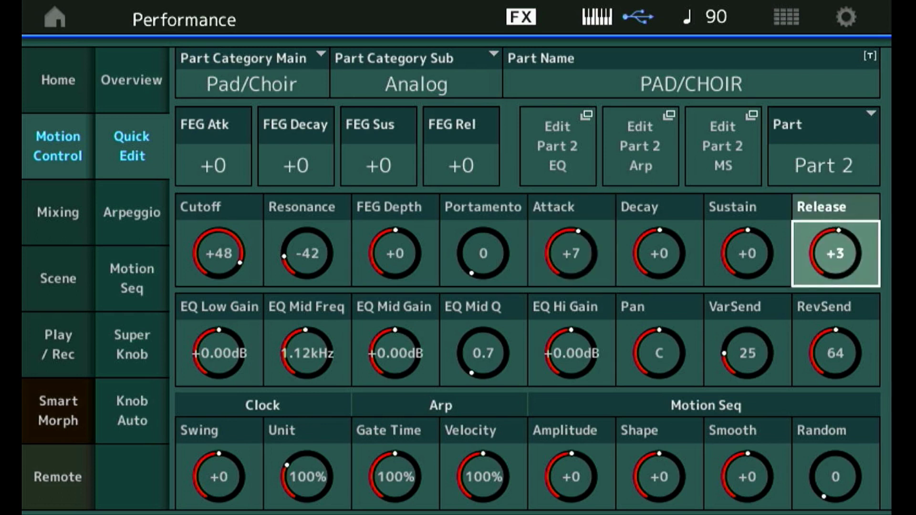
scroll(836, 253, up, 2)
scroll(835, 253, up, 1)
Step: Set the Pan of Part 2 to R20 and select its Release parameter
click(659, 353)
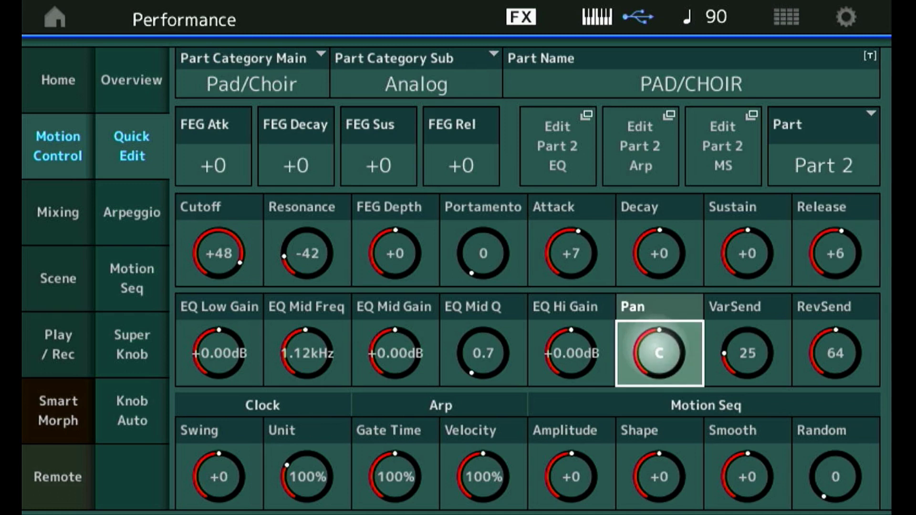
scroll(659, 353, up, 16)
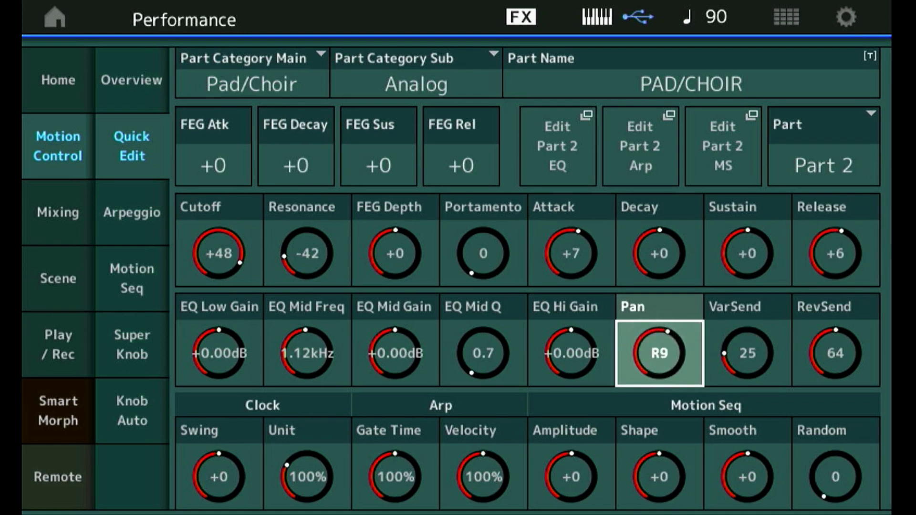
scroll(659, 353, up, 2)
scroll(659, 353, up, 1)
scroll(659, 353, down, 3)
click(836, 254)
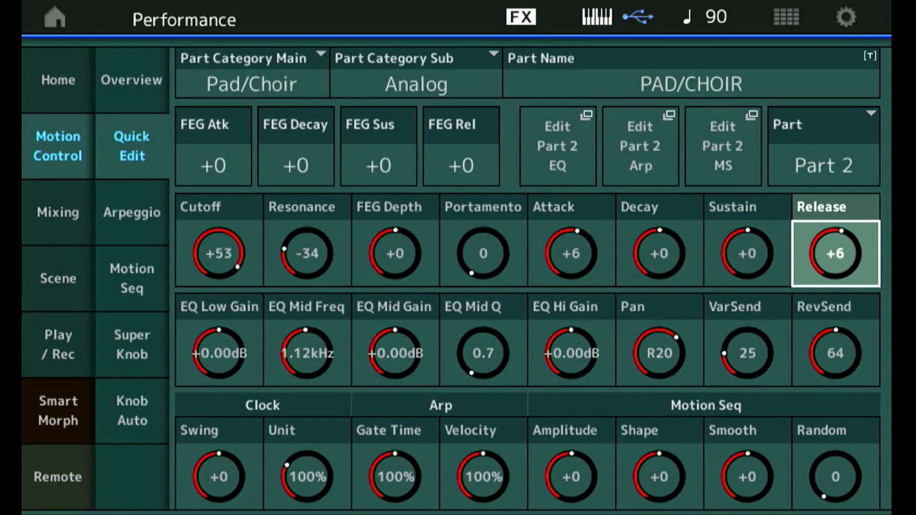
Step: Store the edited sound as a new performance named "Dreamy"
key(ctrl+s)
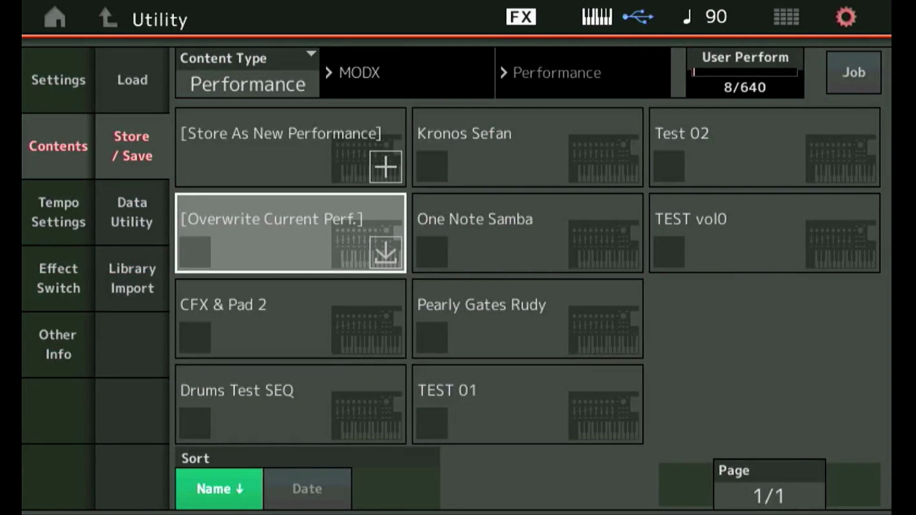
click(283, 135)
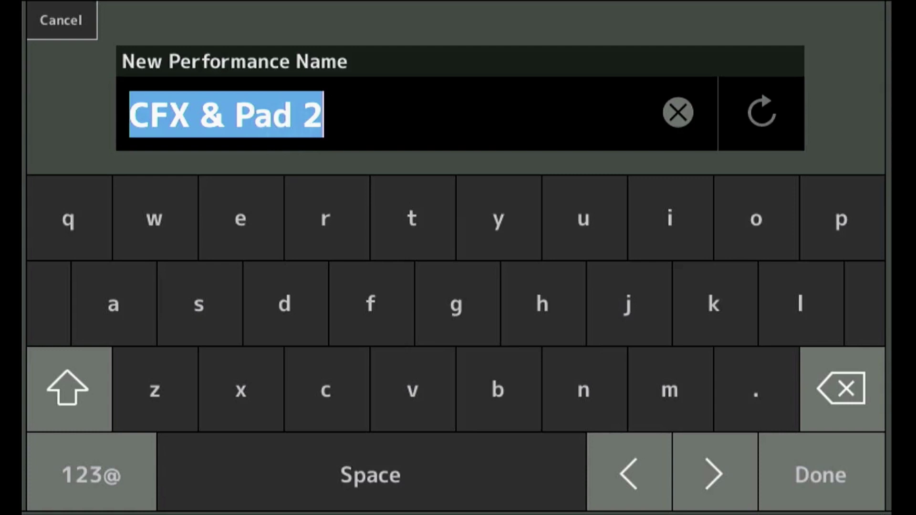
click(67, 389)
click(284, 317)
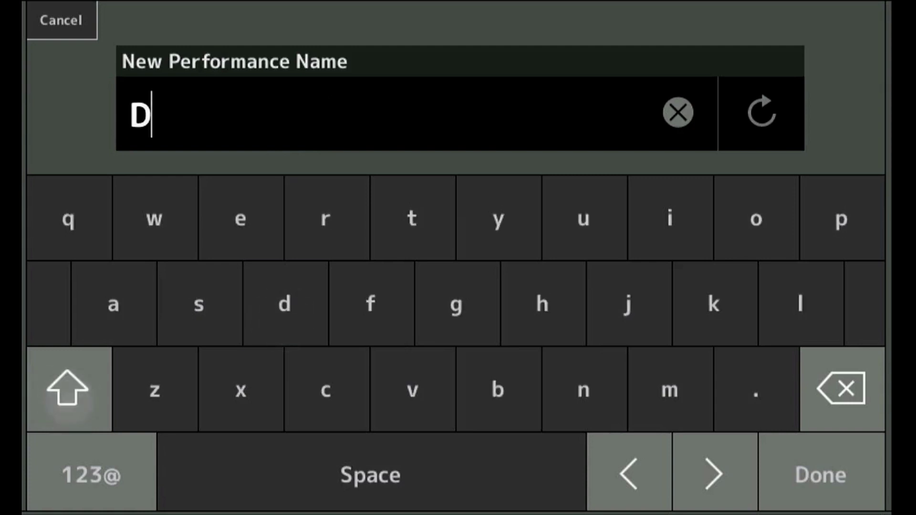
click(320, 220)
click(238, 212)
click(87, 313)
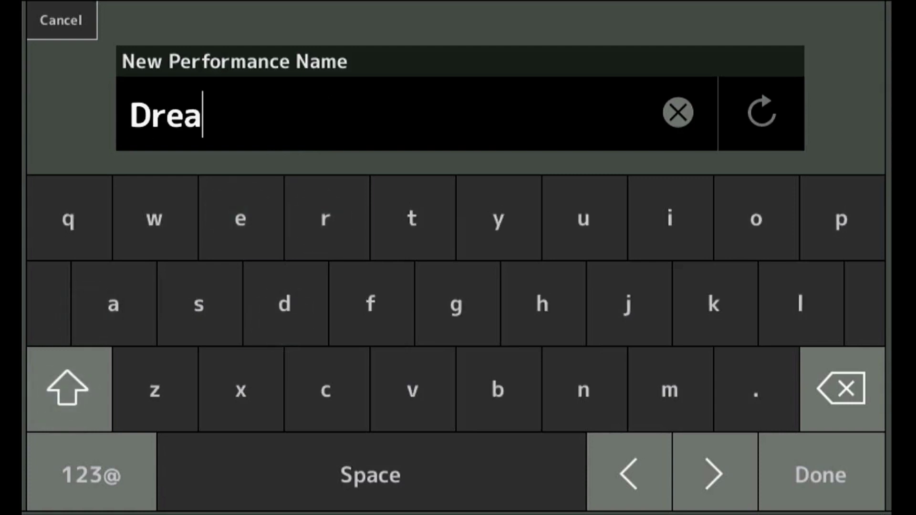
click(644, 392)
click(493, 223)
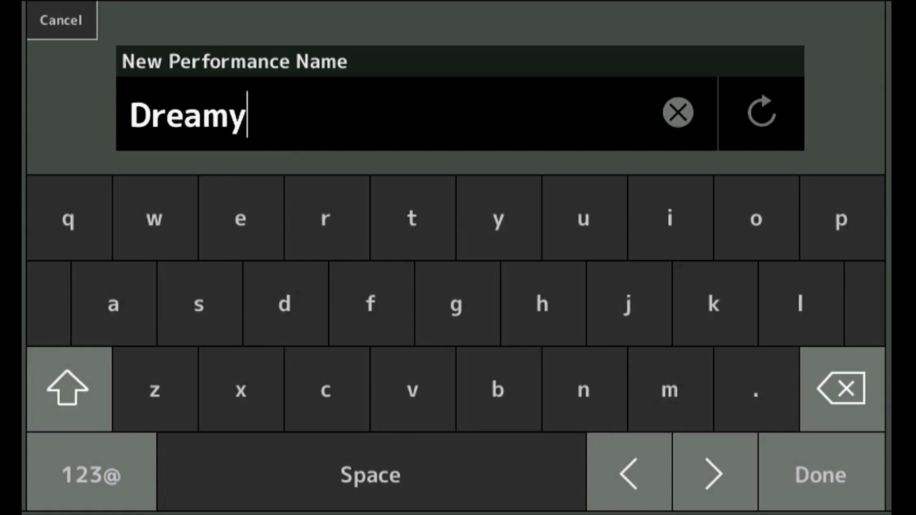
click(819, 475)
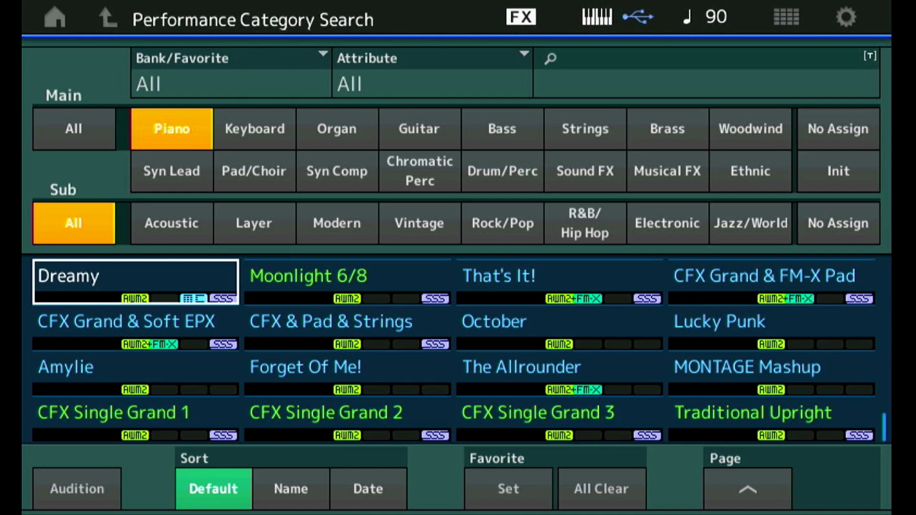
Step: Filter the performance category search to the User bank and load the Dreamy performance
click(230, 79)
click(112, 237)
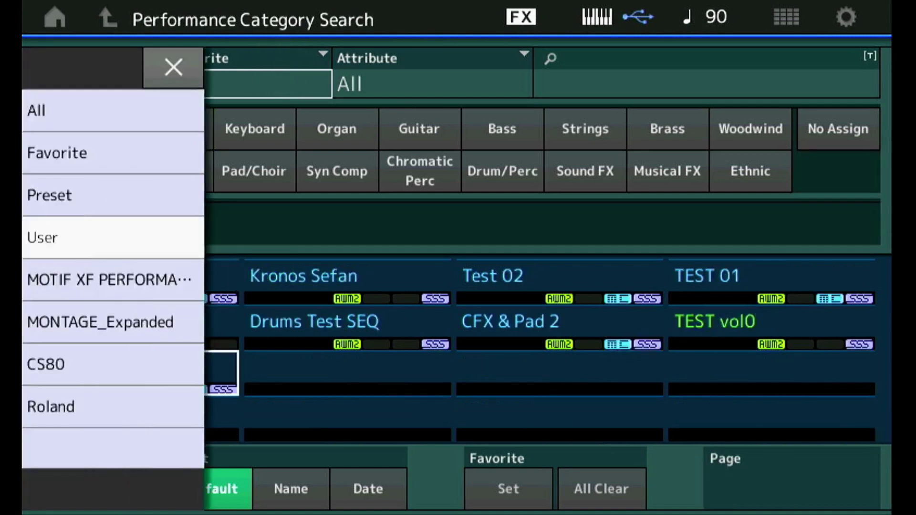
click(502, 225)
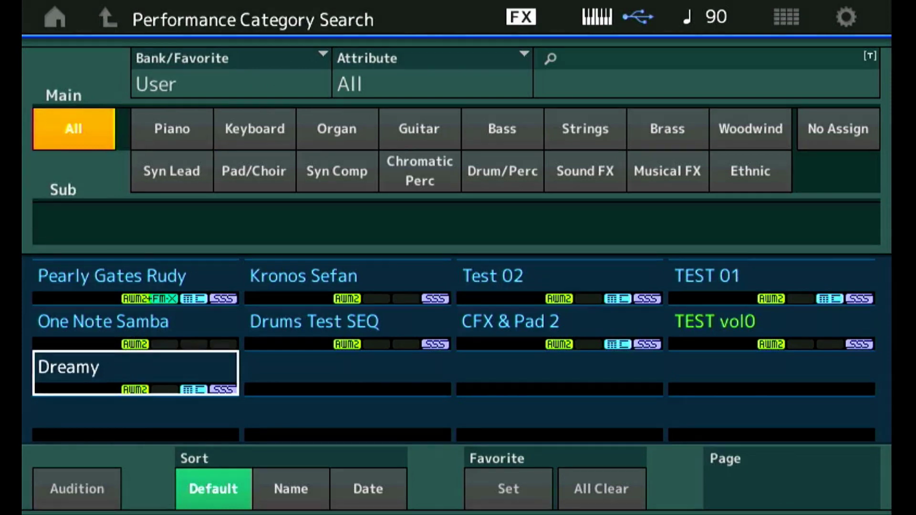
key(Return)
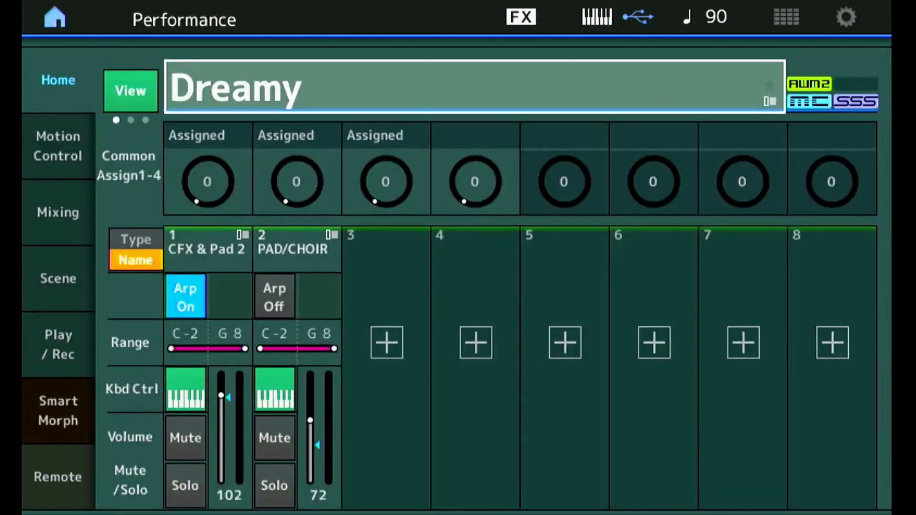